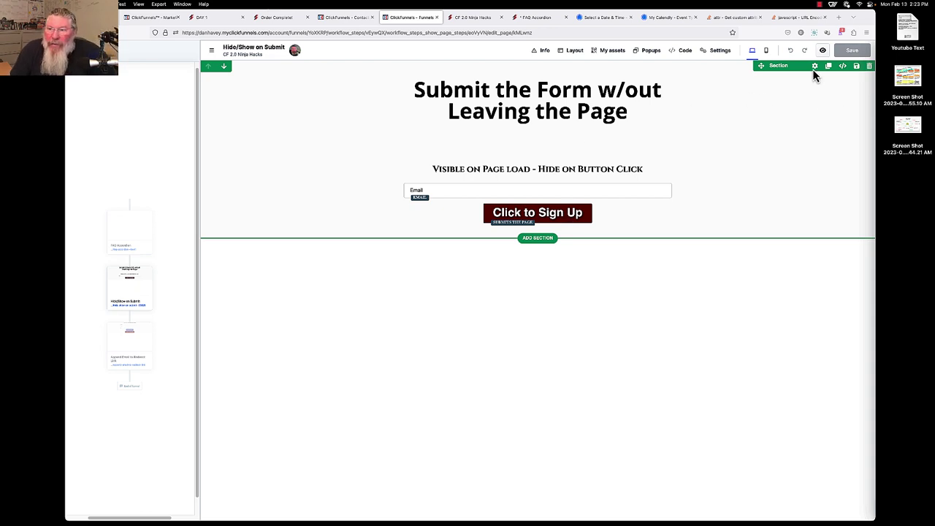
Save the page, open its preview and submit the sign-up form with a test email address.
click(854, 54)
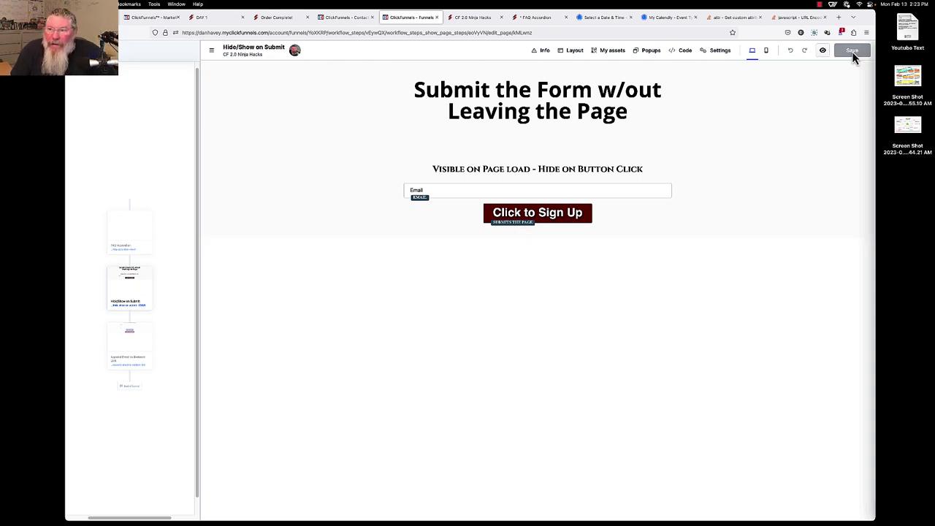
click(822, 50)
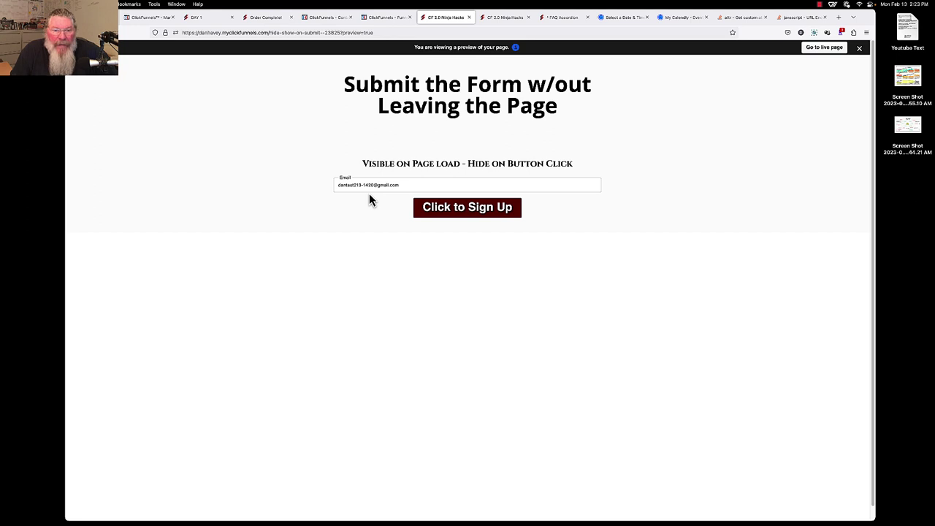
click(447, 209)
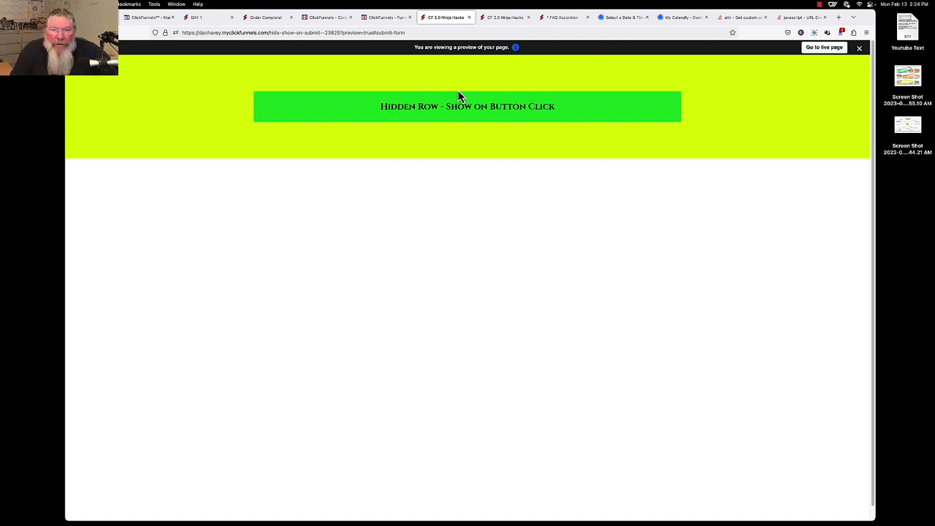
Check the contacts list for the test email submitted through the form and return to the page preview.
click(327, 17)
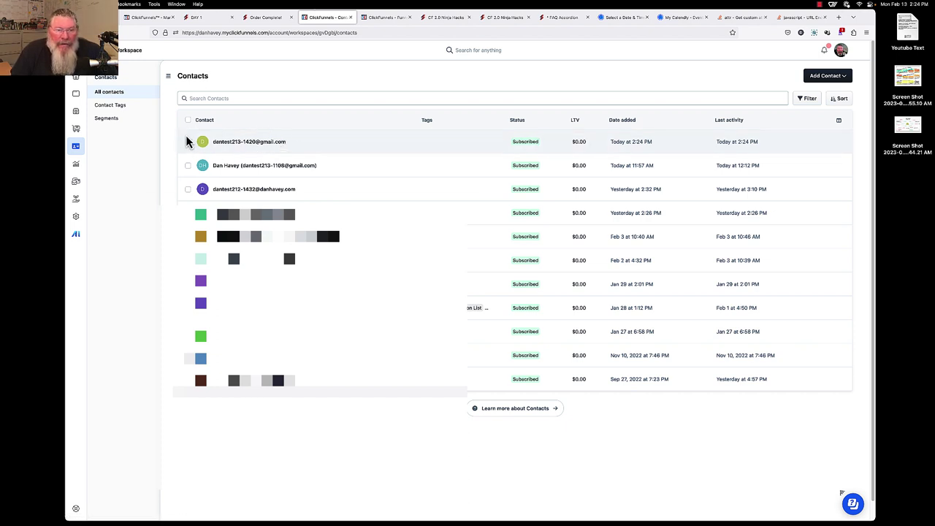
click(443, 17)
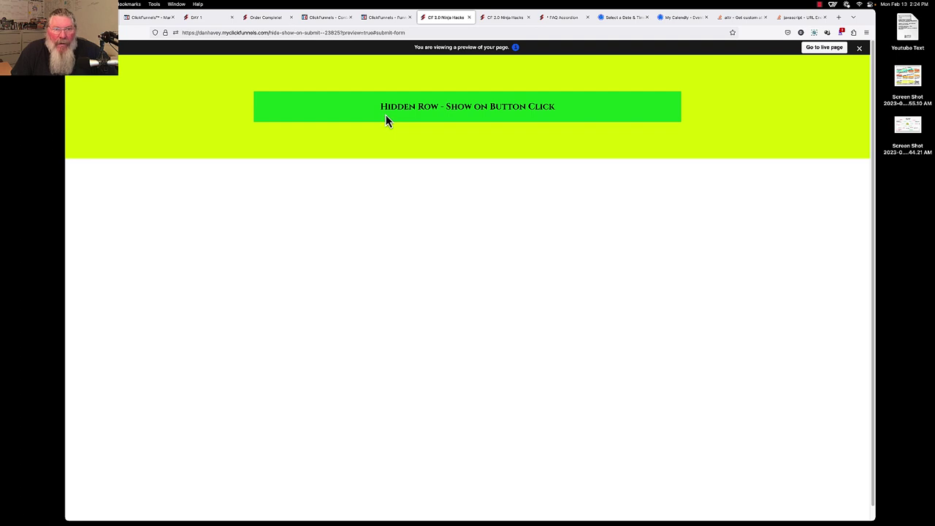
Return to the Hide/Show on Submit page editor and review the show/hide script in the page's footer code.
click(387, 18)
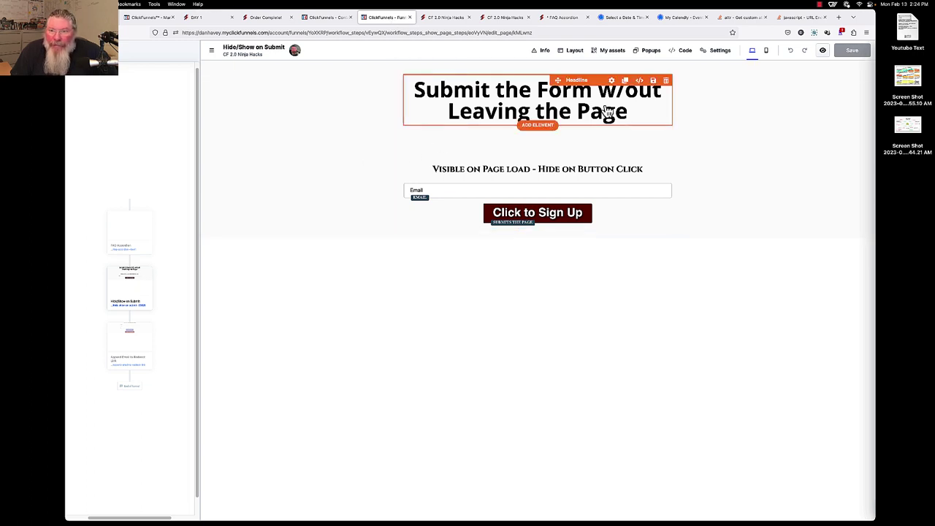
click(666, 53)
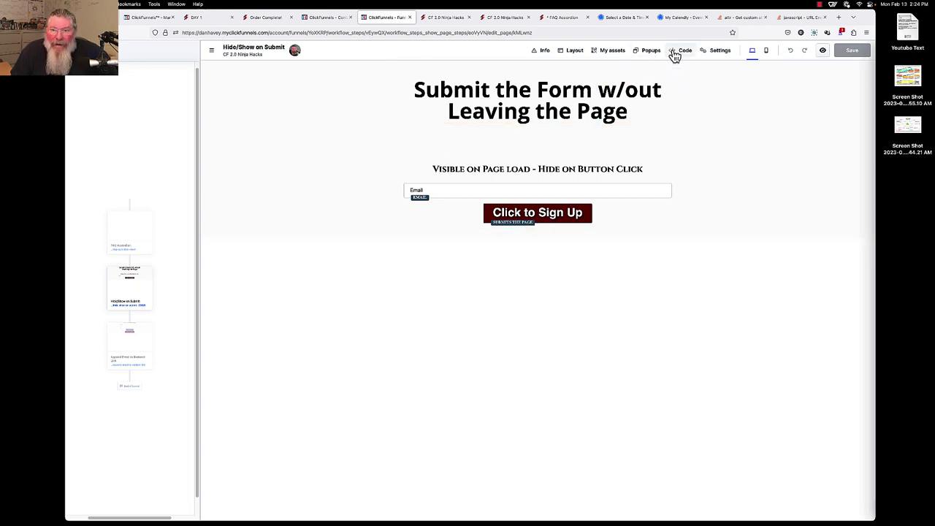
click(674, 55)
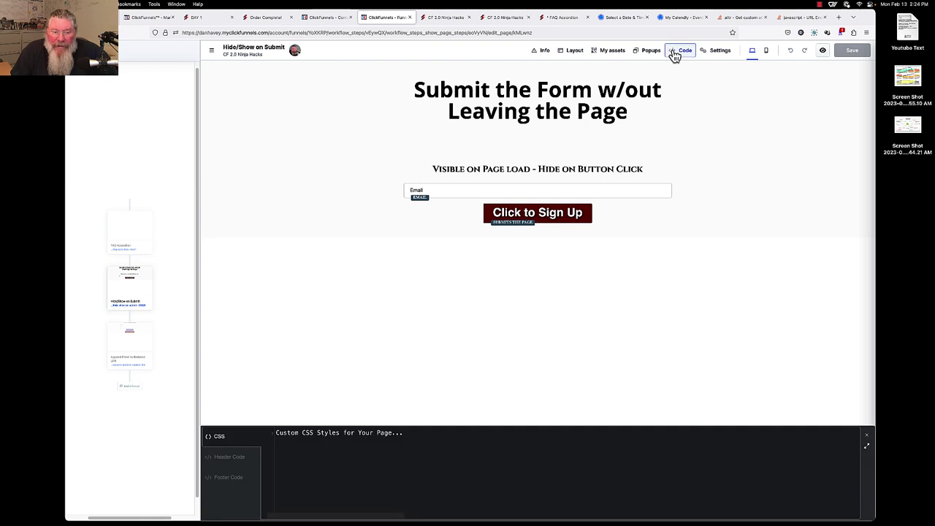
click(232, 482)
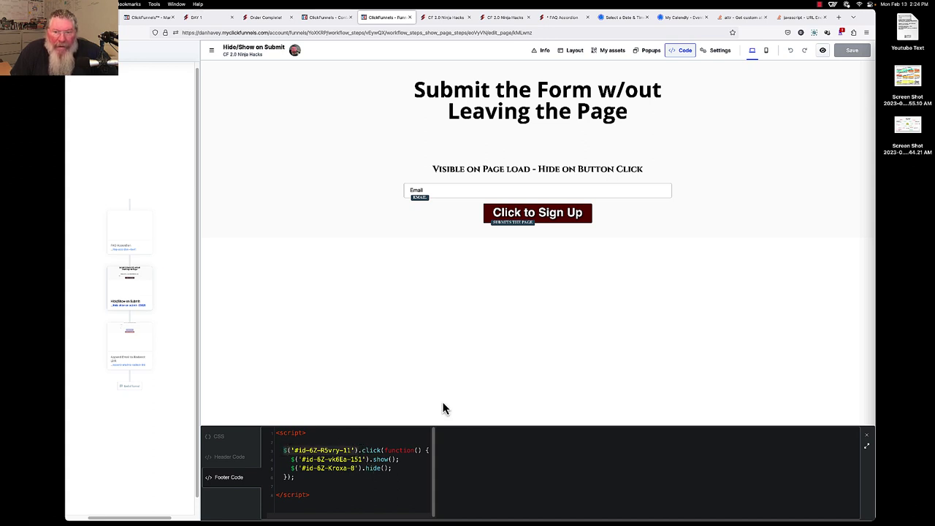
click(516, 329)
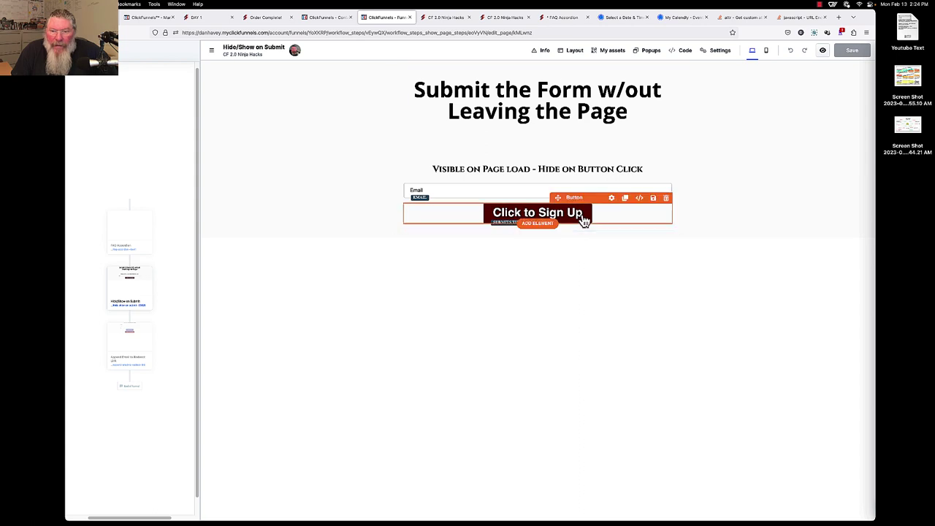
Compare the Click to Sign Up button's CSS ID with the click selector in the footer script and examine its show and hide lines.
click(640, 198)
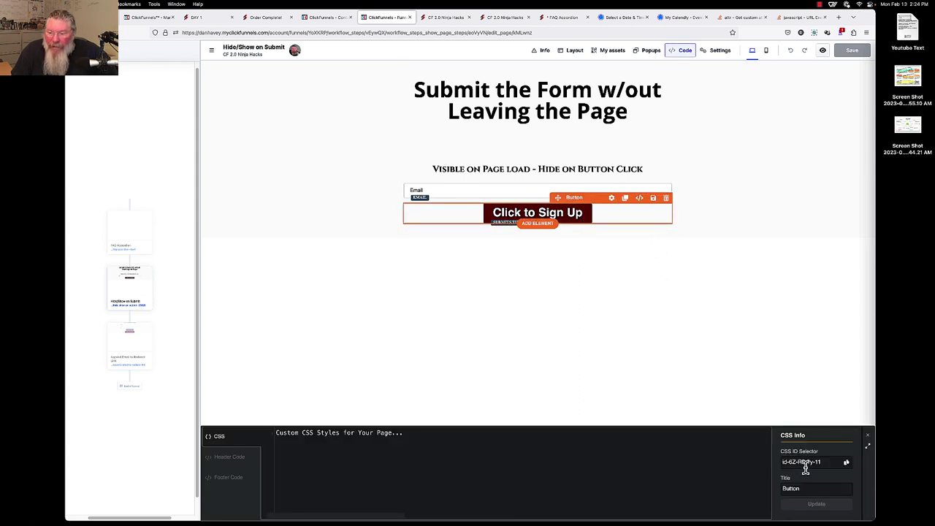
click(239, 482)
drag(823, 461, 775, 465)
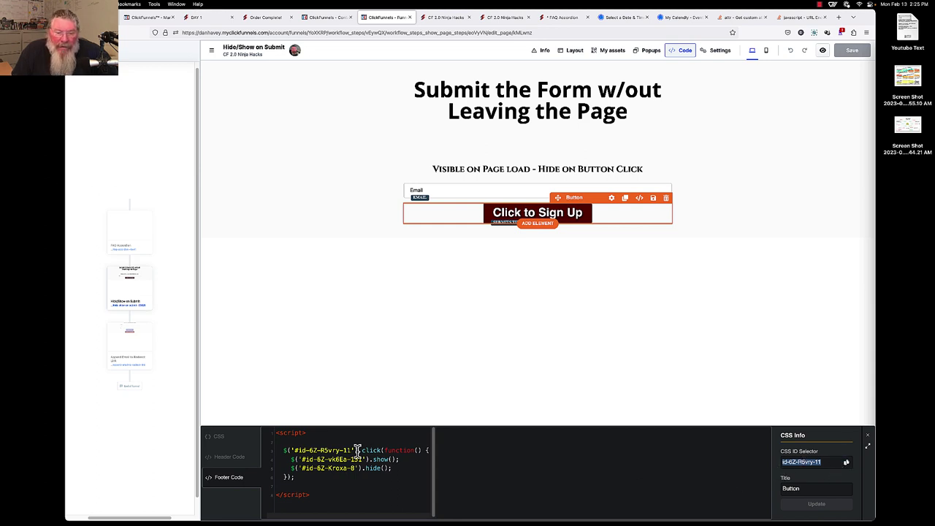
drag(355, 447, 299, 447)
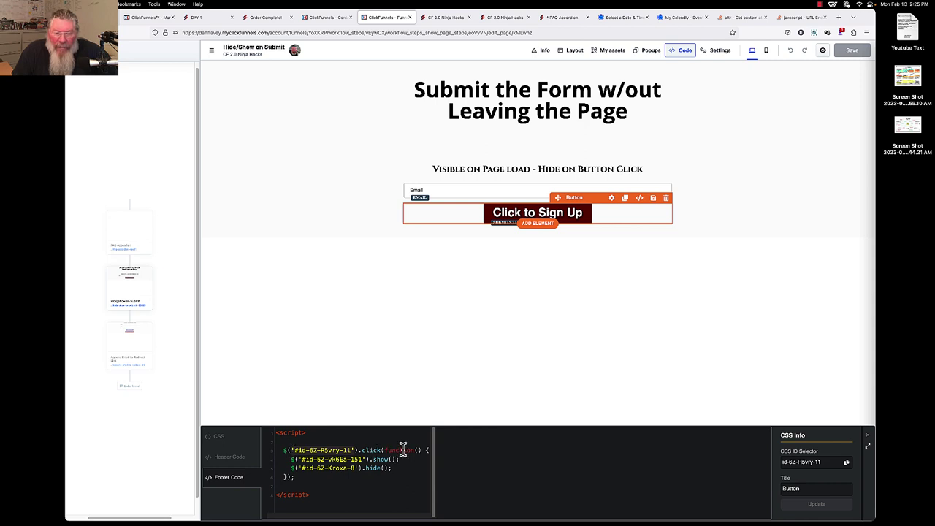
click(360, 459)
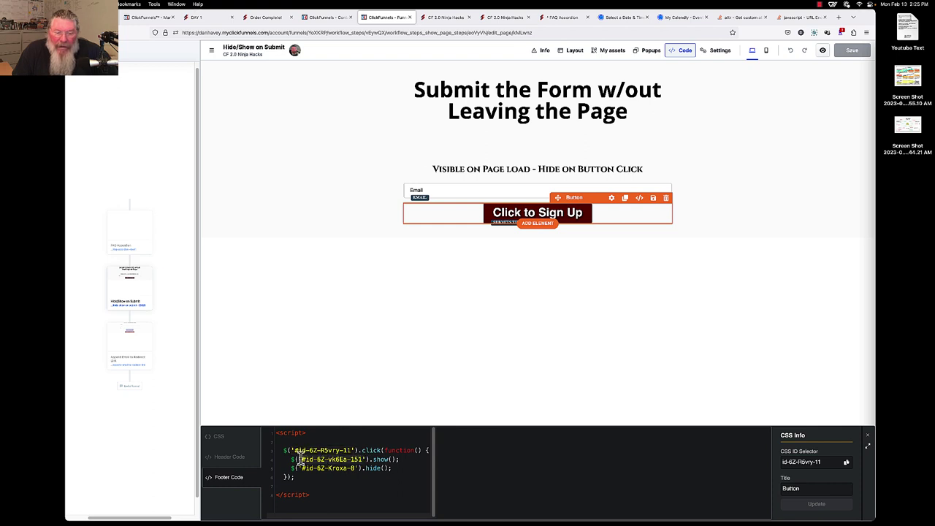
drag(352, 468, 300, 467)
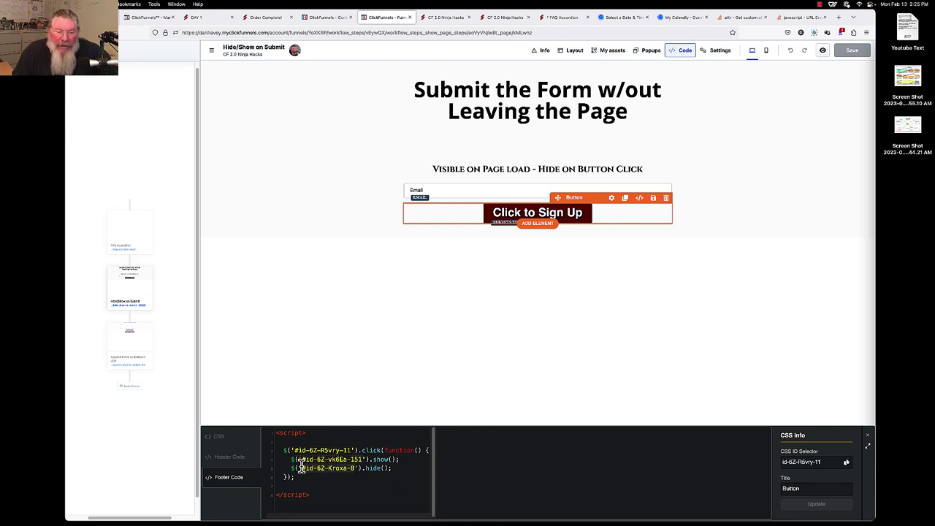
click(588, 371)
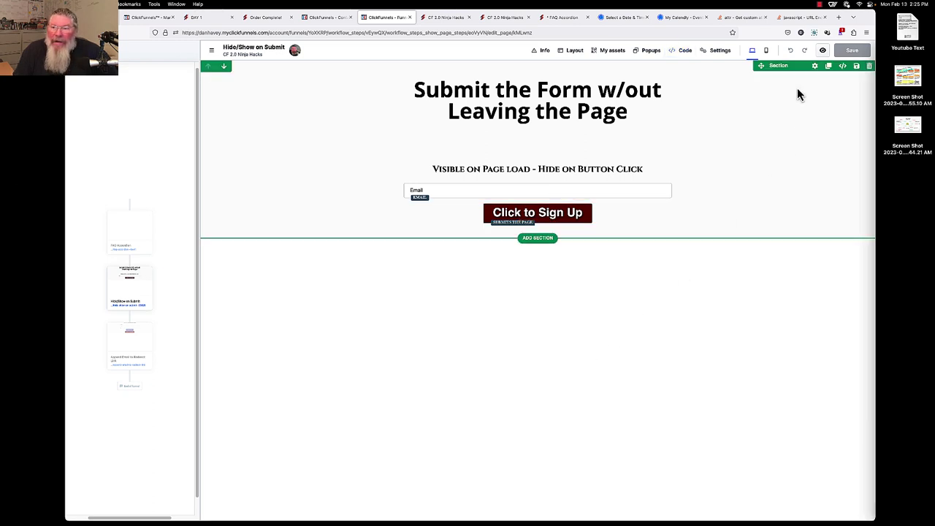
Compare the form section's CSS ID with the selector in the footer script's hide() line.
click(841, 66)
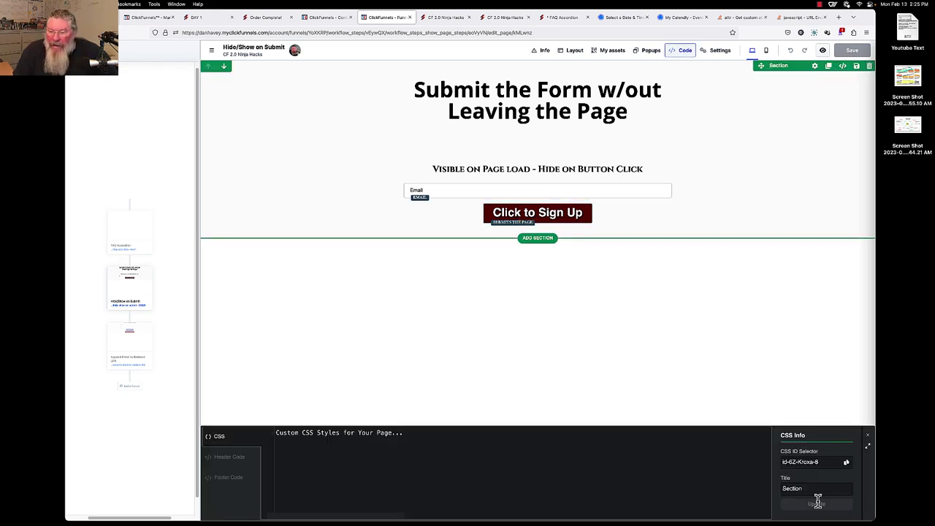
click(219, 479)
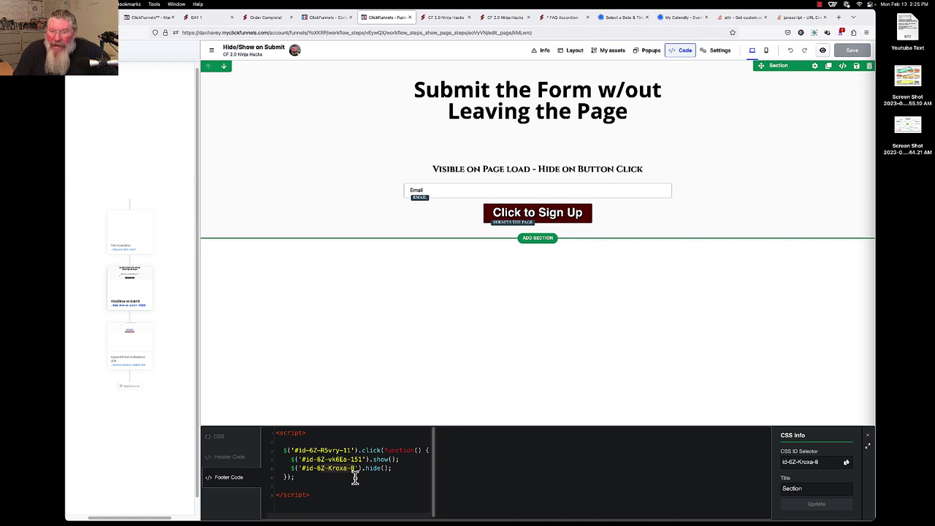
click(567, 344)
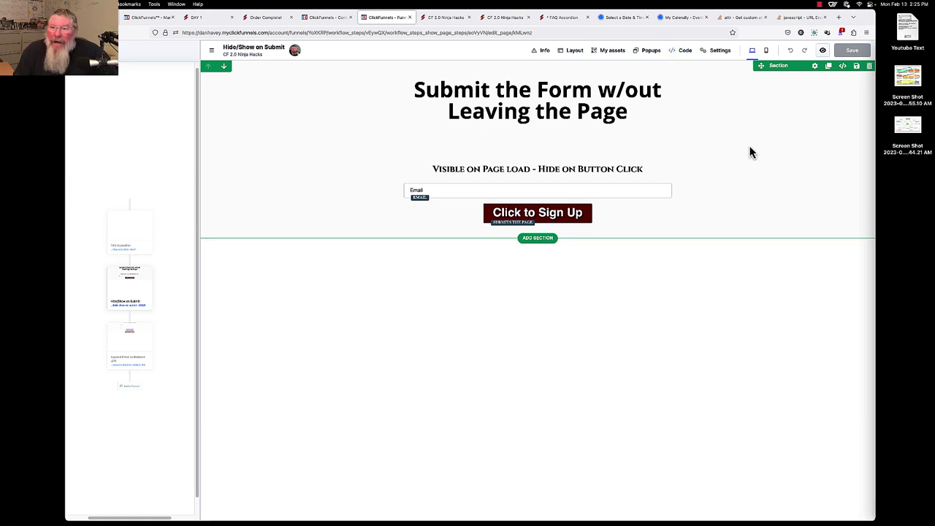
Make the hidden second section visible on desktop and compare its CSS ID with the footer script's show() line.
click(571, 50)
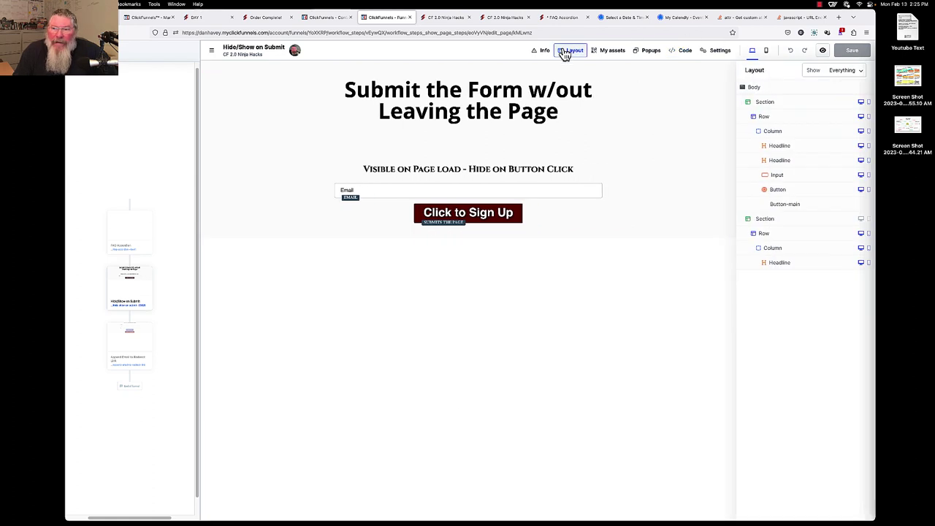
click(860, 220)
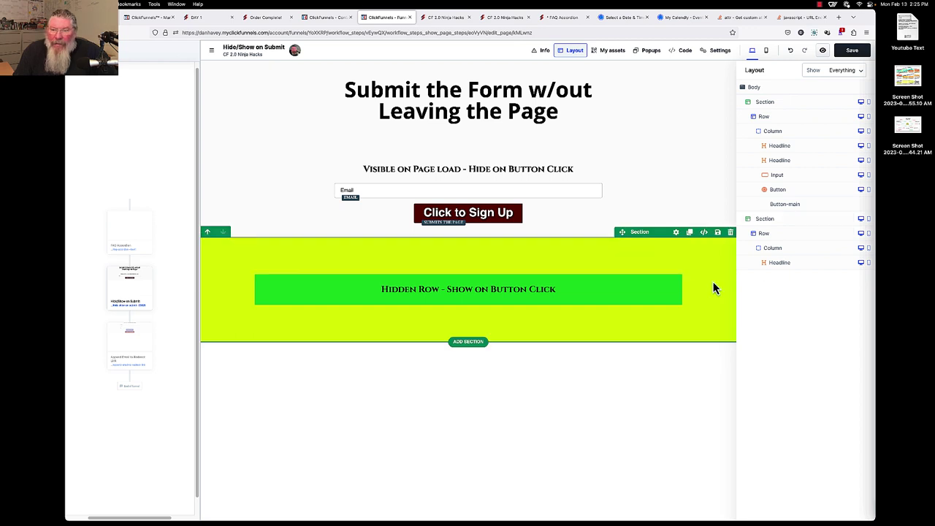
click(706, 241)
key(Escape)
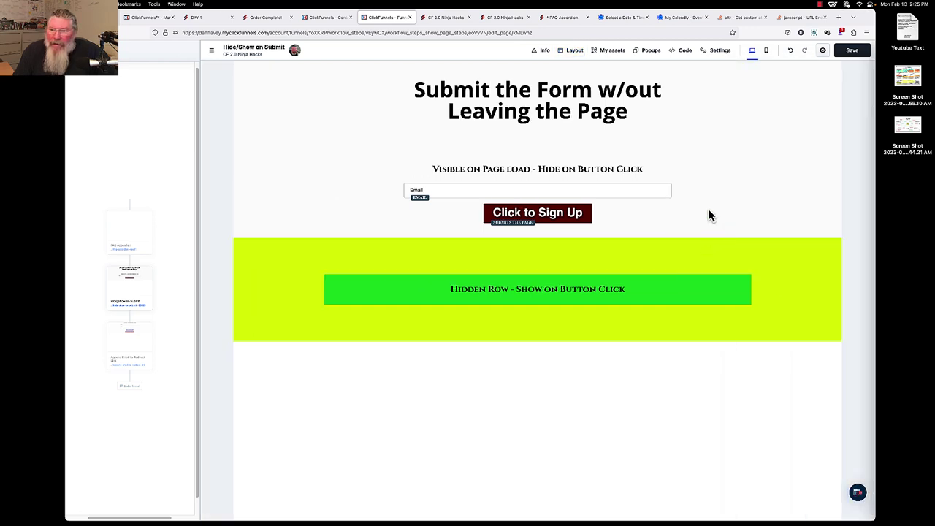
click(842, 232)
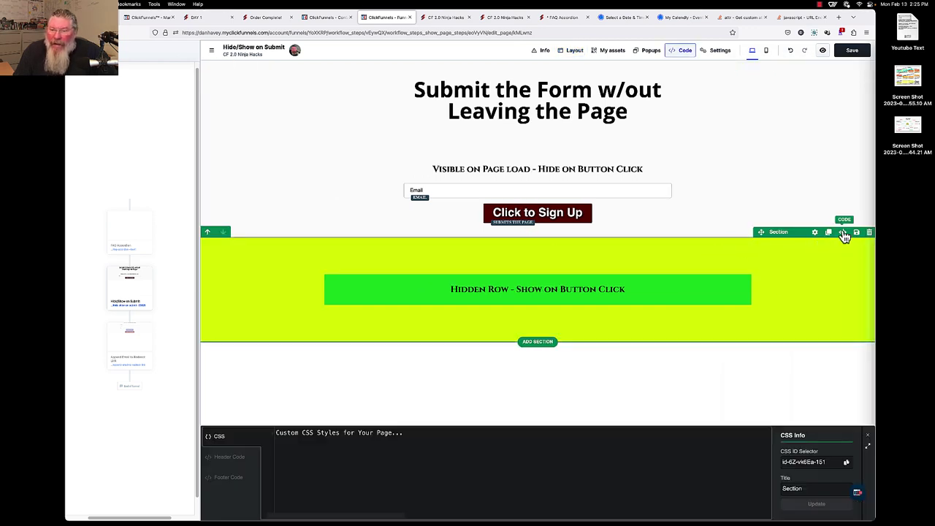
click(229, 479)
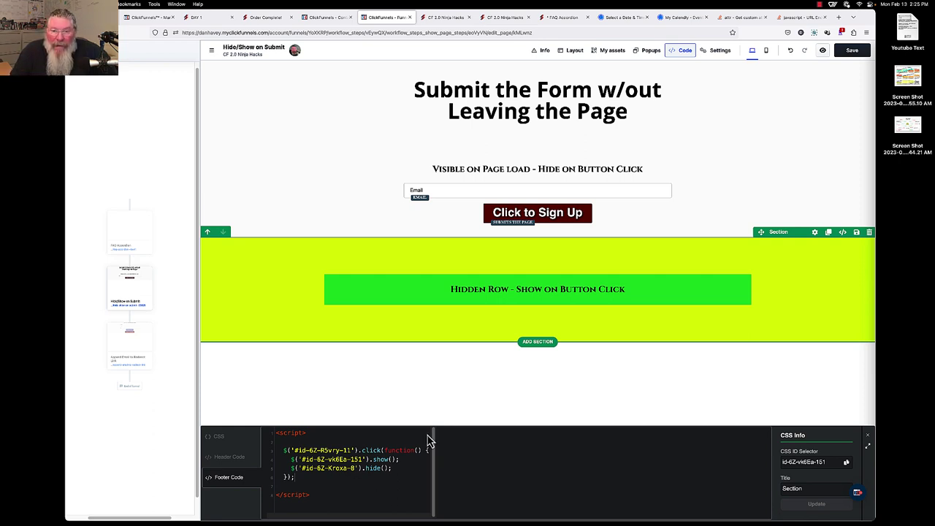
Examine the Click to Sign Up button's submit order/form action and its javascript:void(0) redirect override at an enlarged page zoom.
click(576, 218)
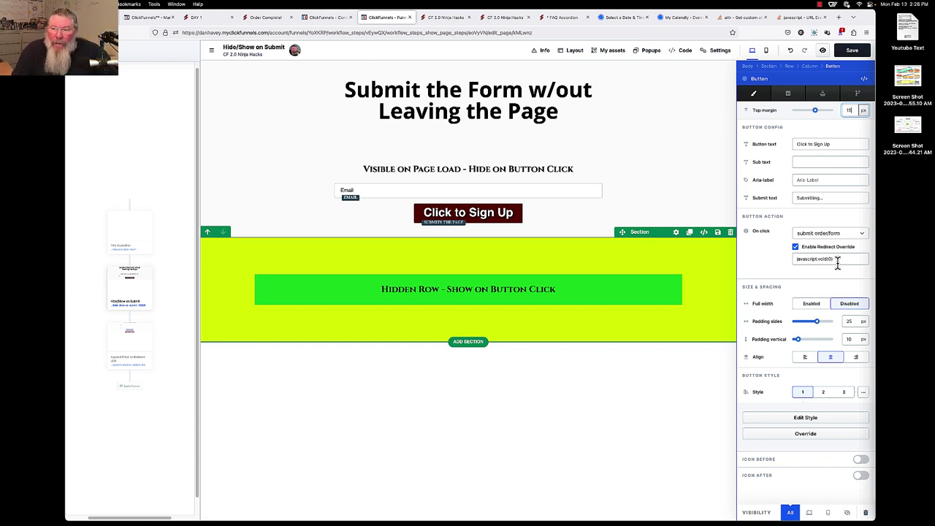
drag(837, 260, 788, 256)
click(802, 276)
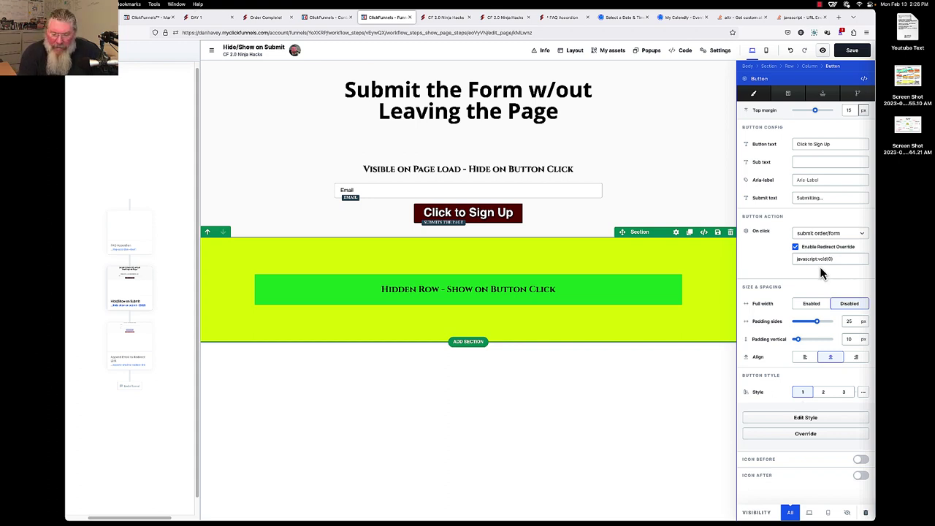
key(super+equal)
key(super+equal)
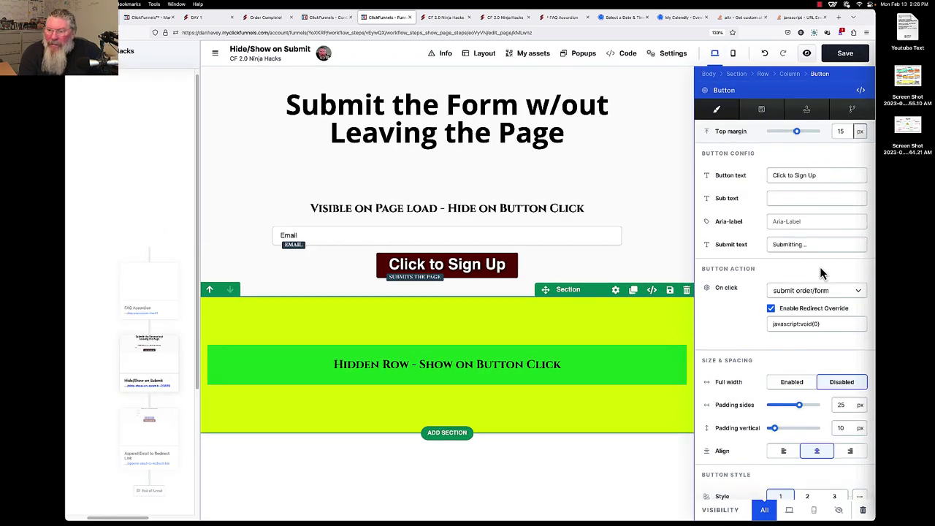
key(super+equal)
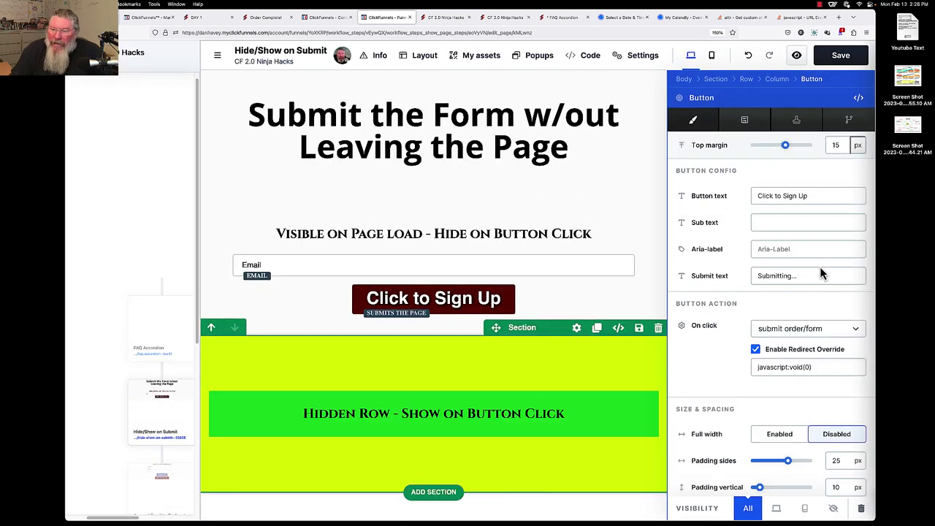
click(813, 368)
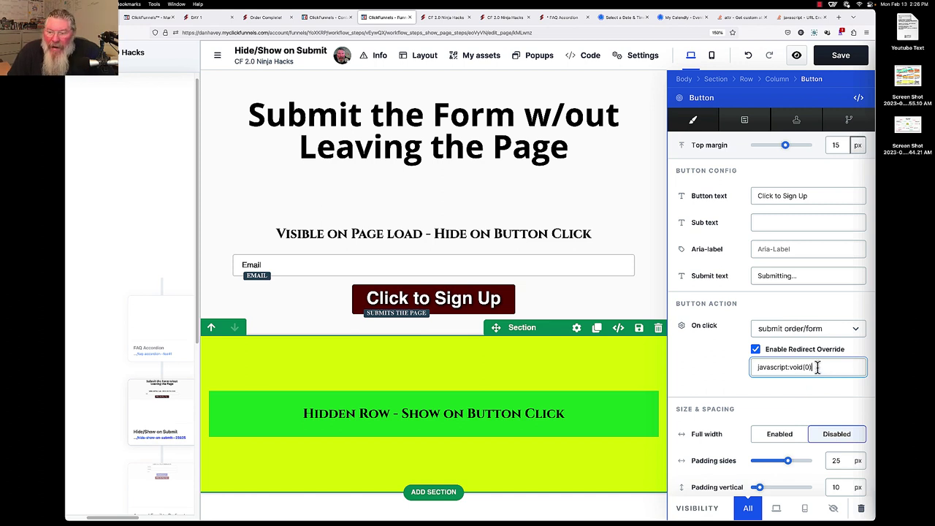
drag(817, 367, 752, 368)
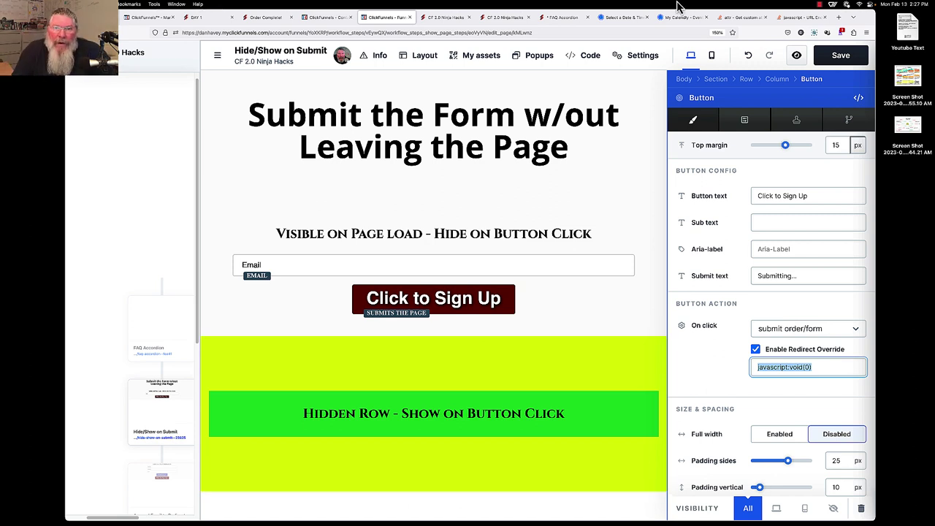
Reload the page preview and inspect the Click to Sign Up button's markup up to its enclosing div.
click(451, 20)
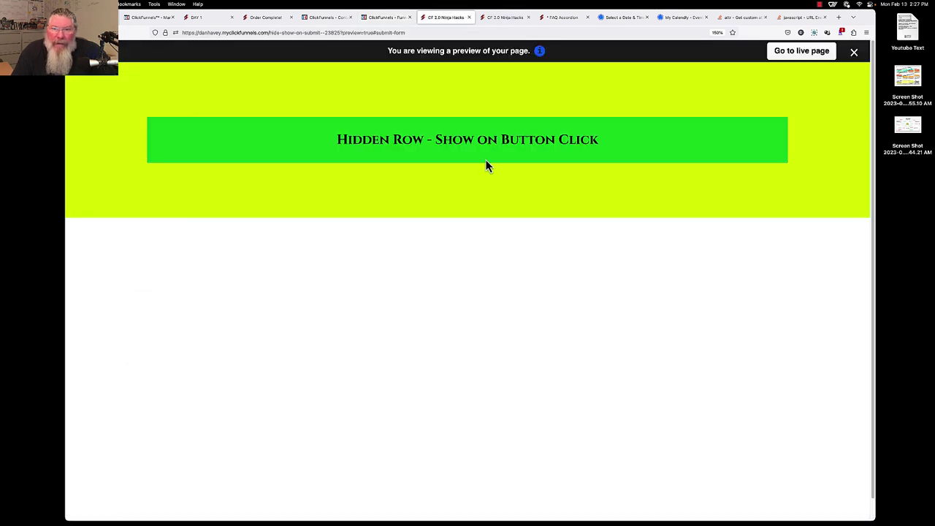
click(132, 32)
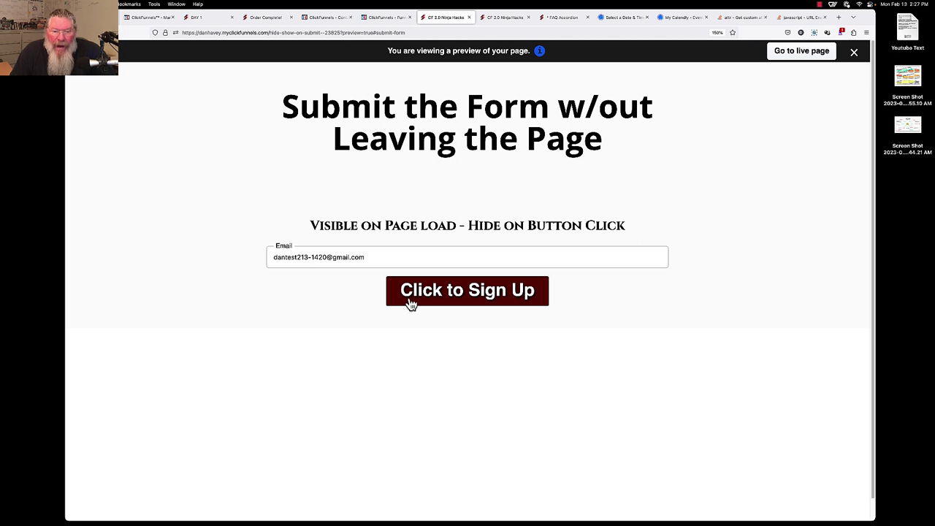
right_click(408, 299)
click(428, 395)
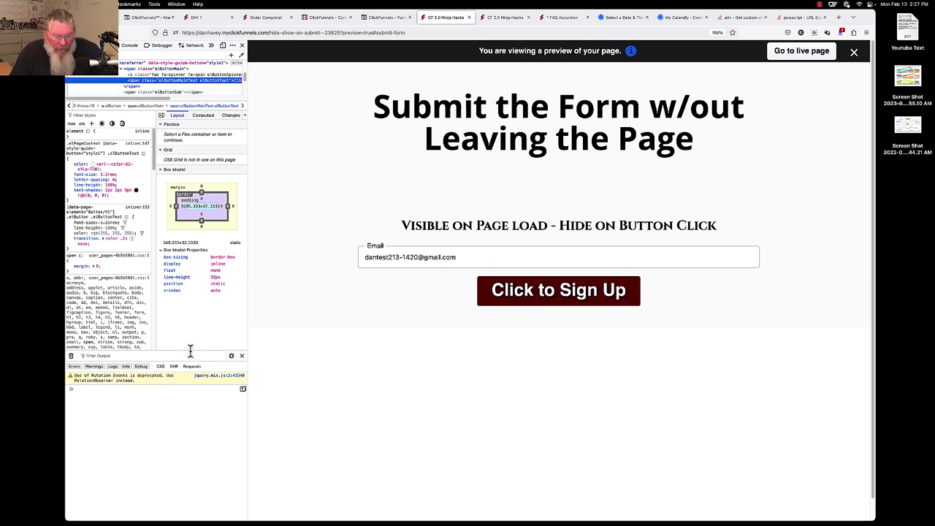
key(Escape)
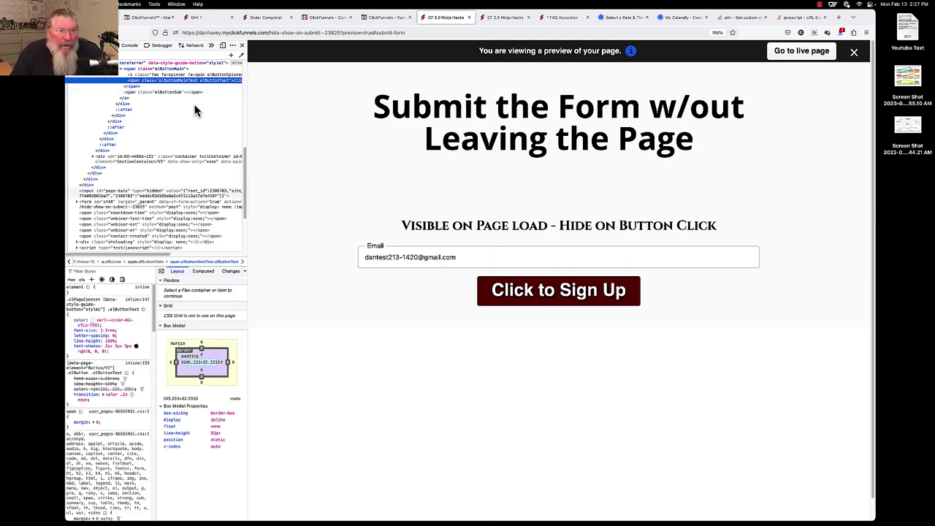
scroll(157, 155, up, 5)
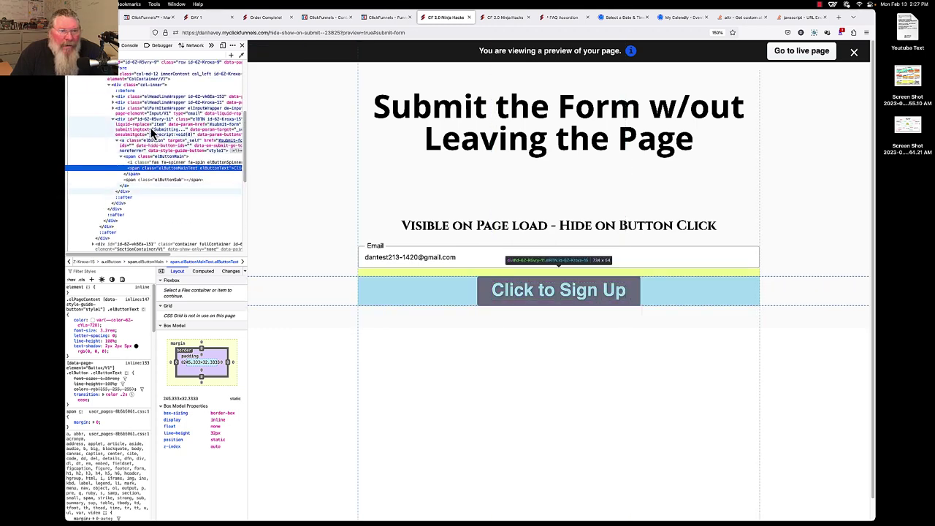
Examine the data-param-onsubmitgoto attribute on the Click to Sign Up button's wrapper div in the page markup.
click(150, 127)
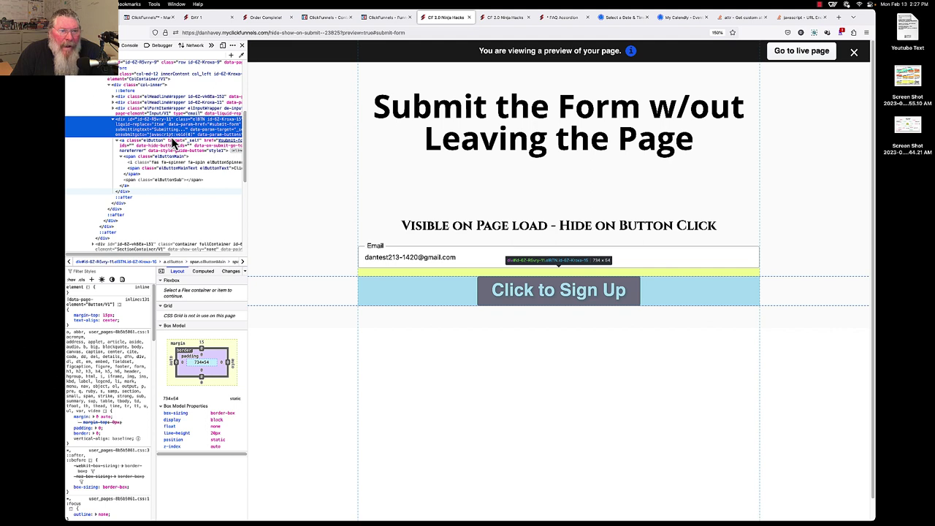
double_click(170, 135)
drag(170, 135, 205, 134)
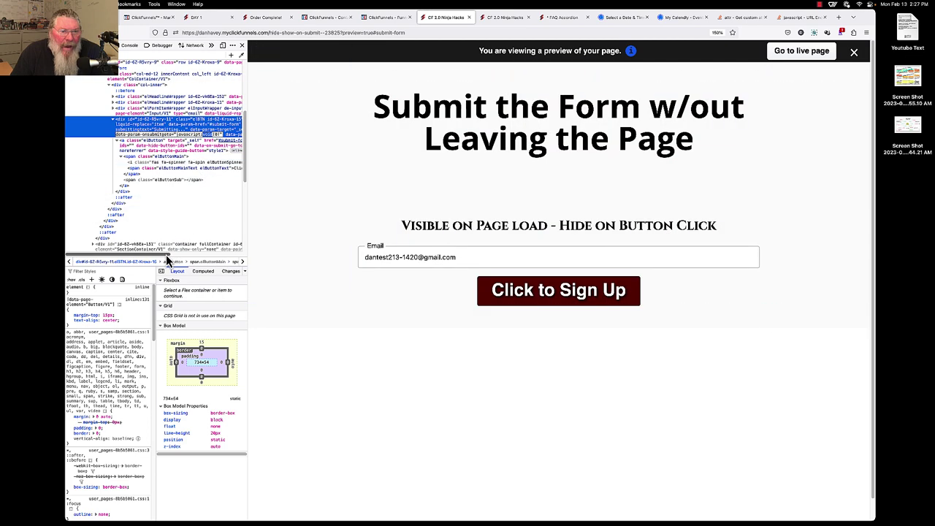
drag(167, 259, 194, 258)
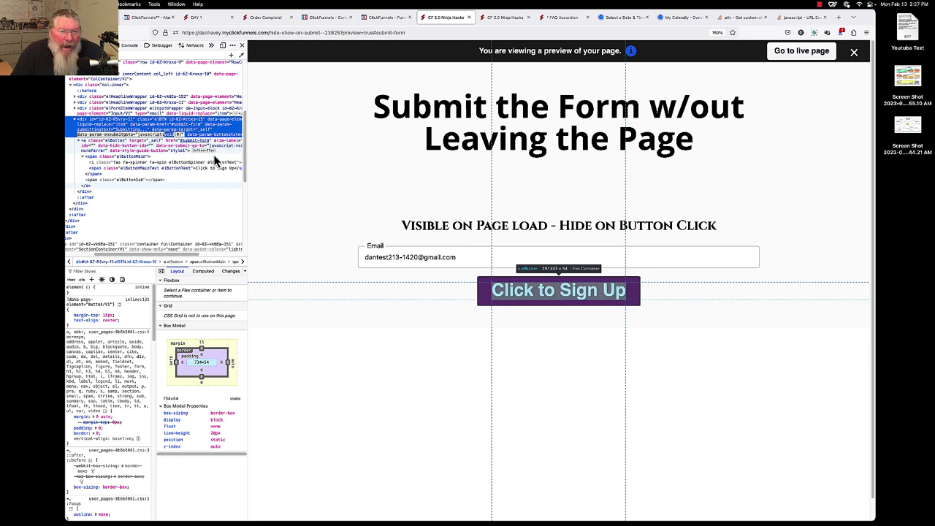
scroll(197, 154, right, 3)
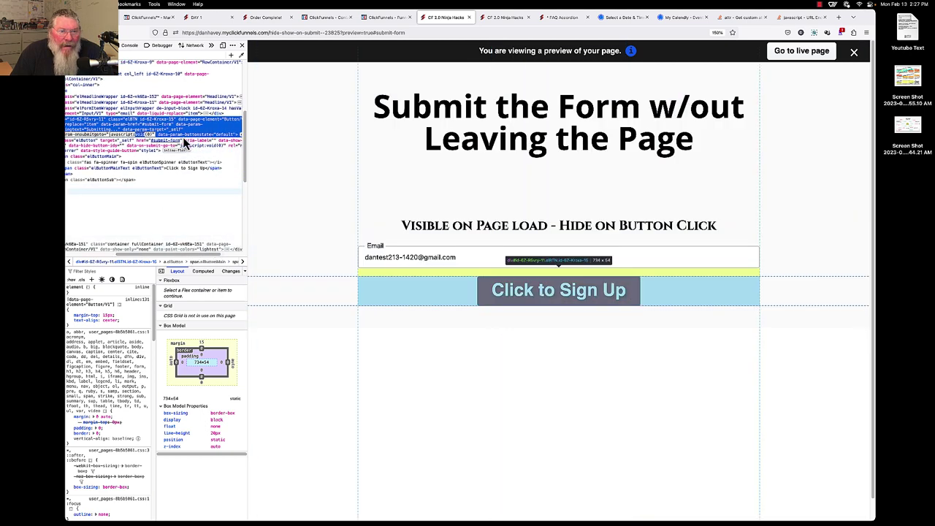
Compare the button link's data-on-submit-go-to attribute with the wrapper div's submit target, and check the link's href attribute.
click(194, 146)
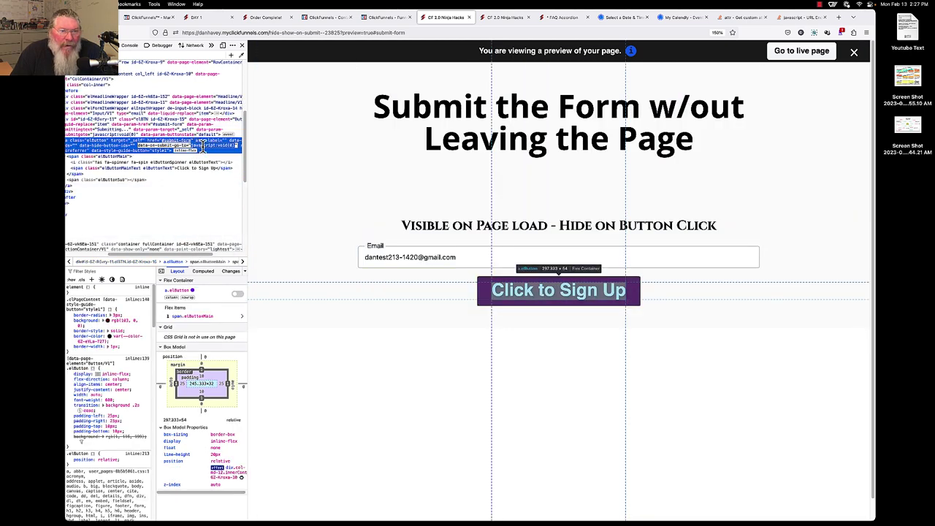
drag(182, 256, 152, 217)
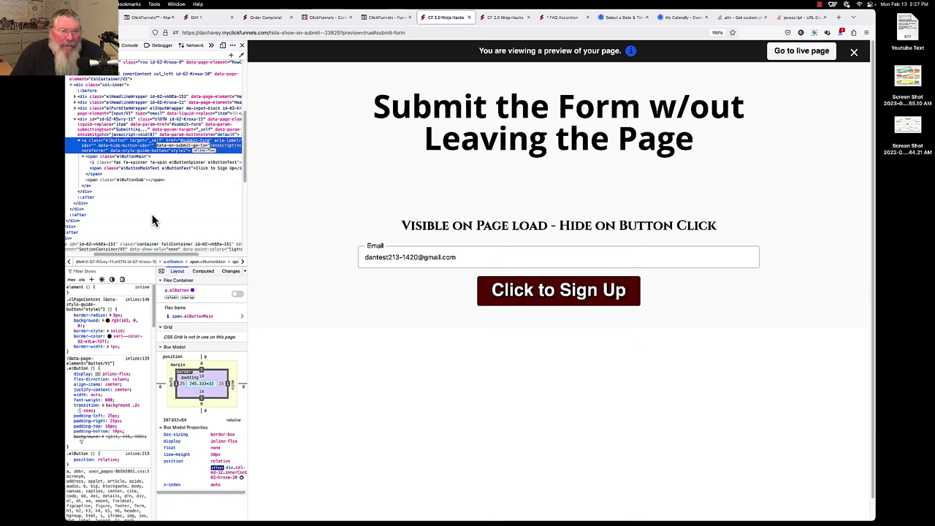
click(126, 136)
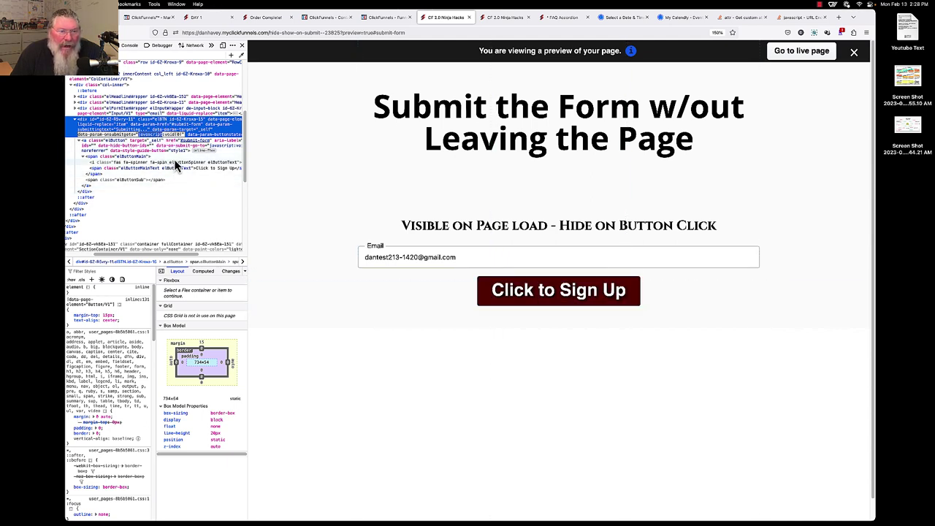
click(186, 141)
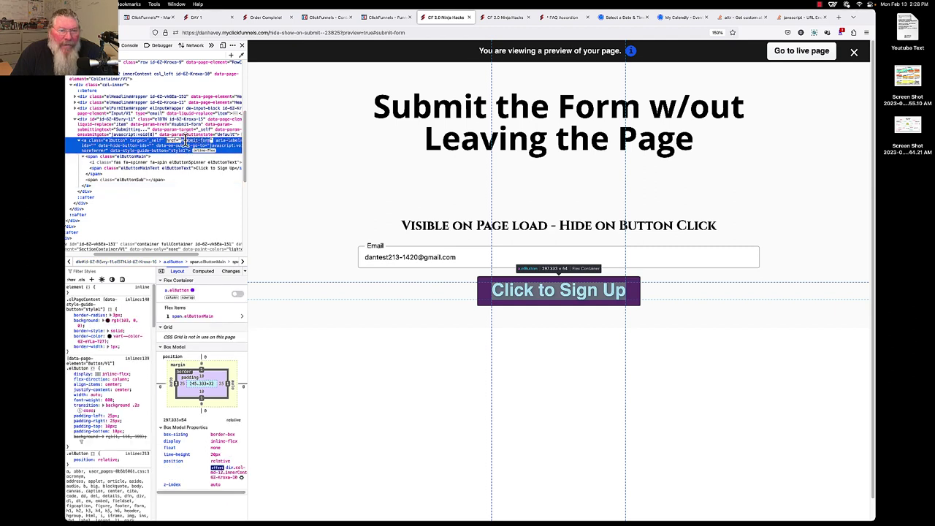